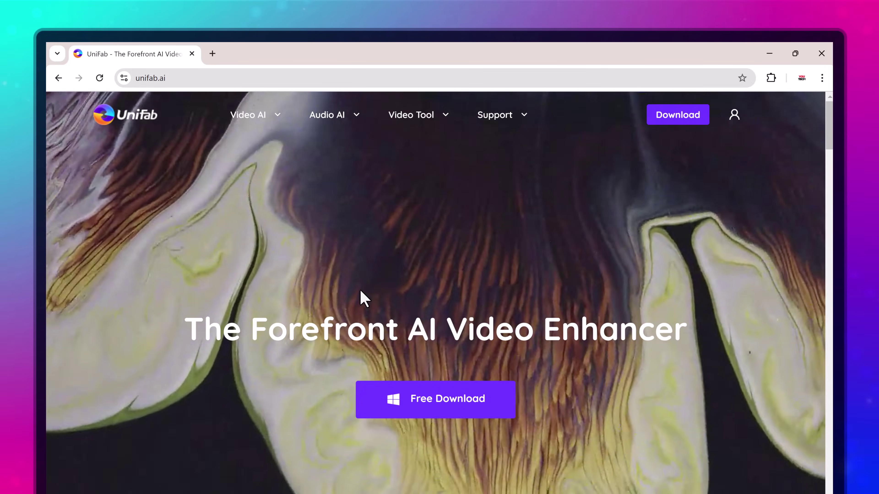
Scroll through the home page and view the Enlarger comparison in the demo video
scroll(449, 347, "down", 3)
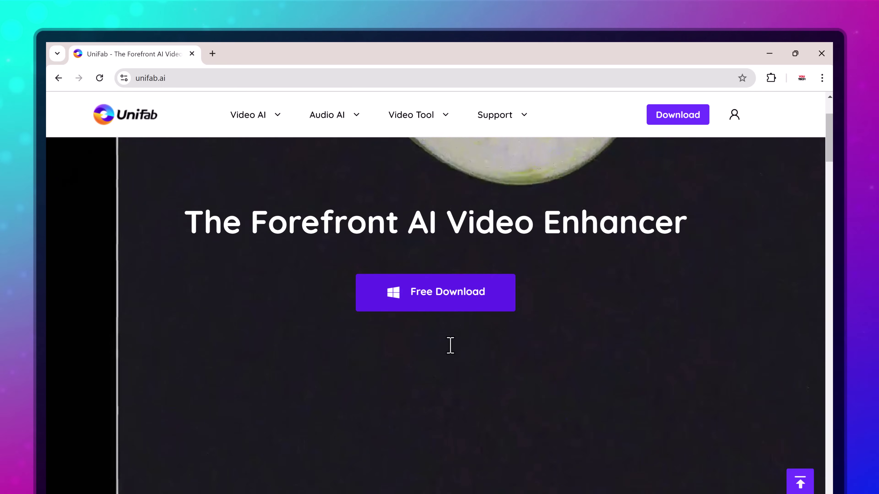
scroll(450, 346, "down", 10)
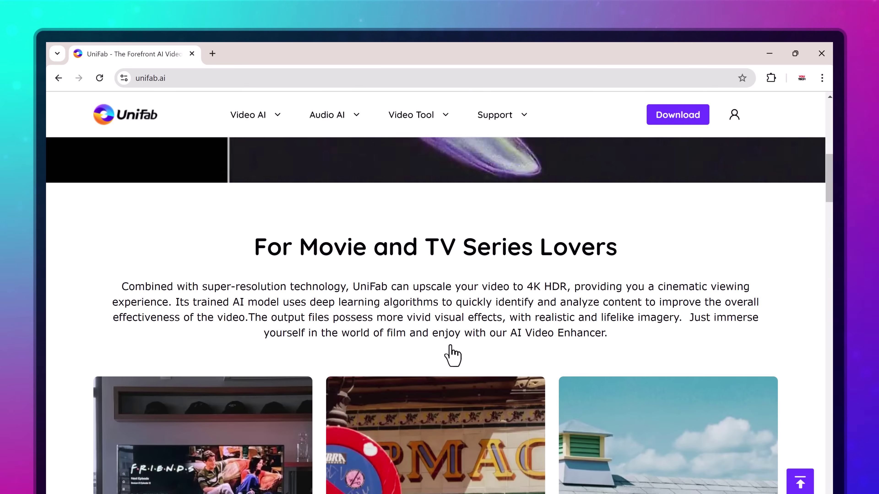
scroll(451, 355, "down", 8)
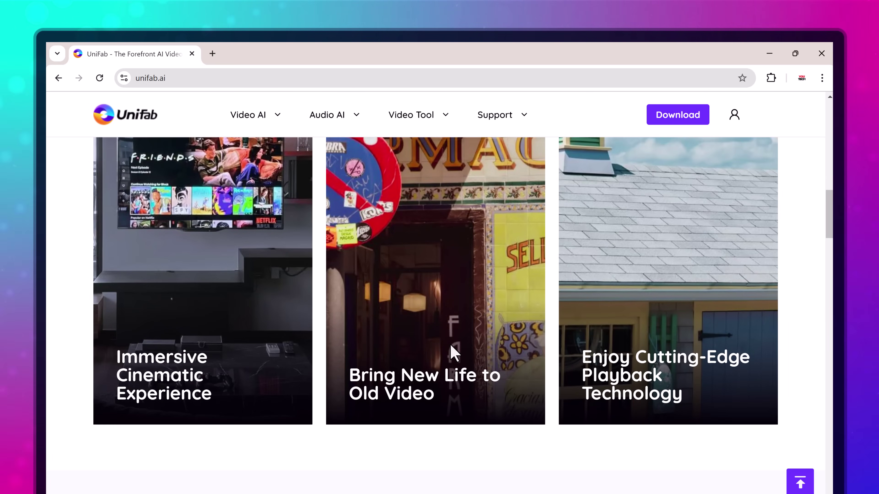
scroll(451, 347, "down", 12)
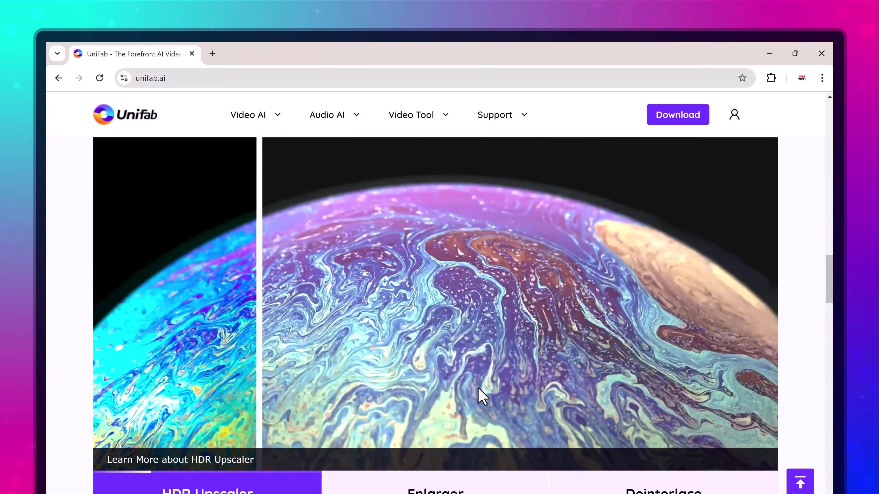
scroll(480, 396, "down", 1)
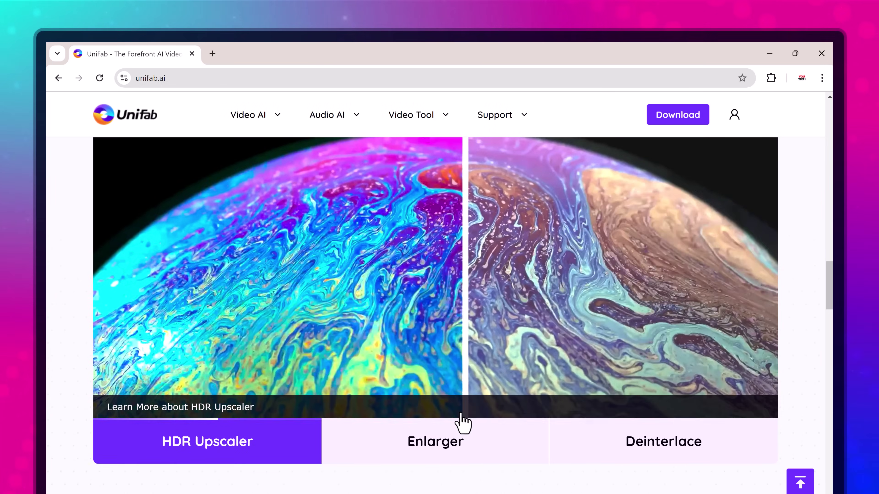
scroll(463, 421, "up", 2)
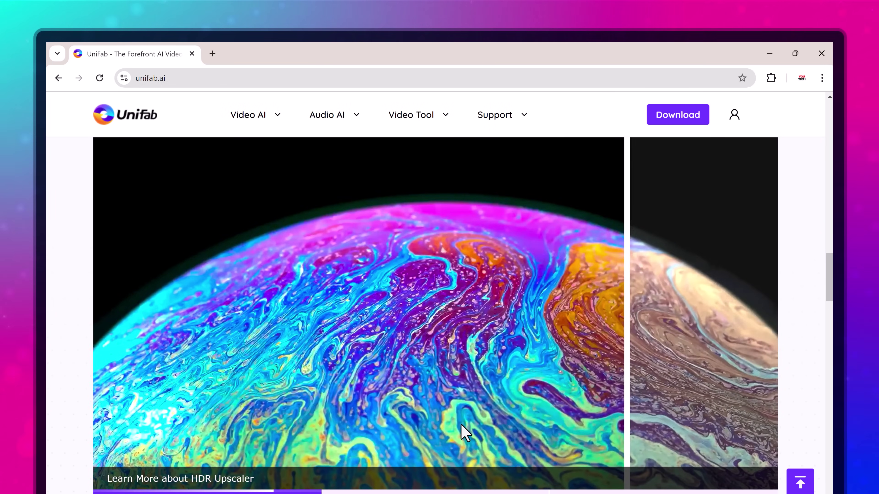
scroll(464, 433, "down", 1)
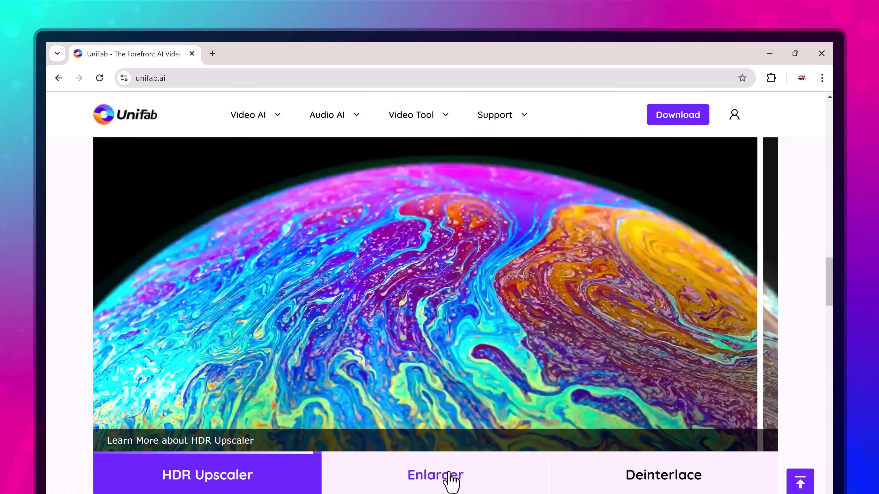
left_click(449, 477)
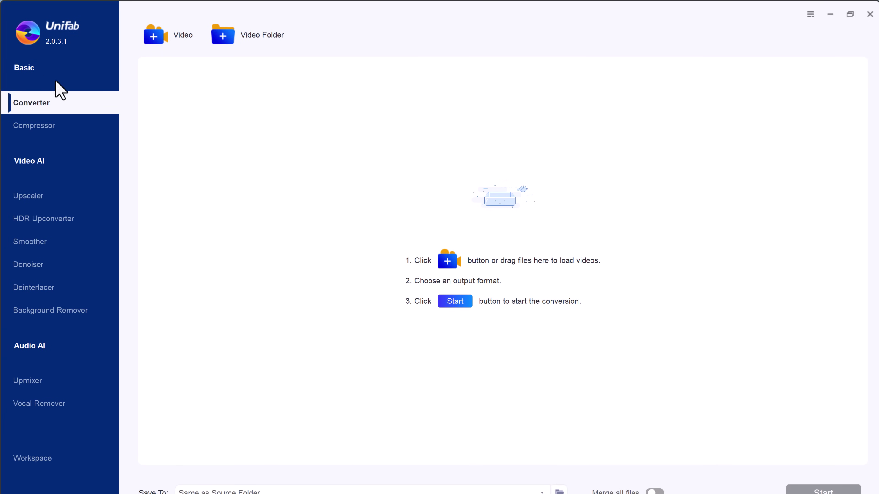
Browse each sidebar module, Compressor through Vocal Remover, then return to the empty Converter
left_click(64, 127)
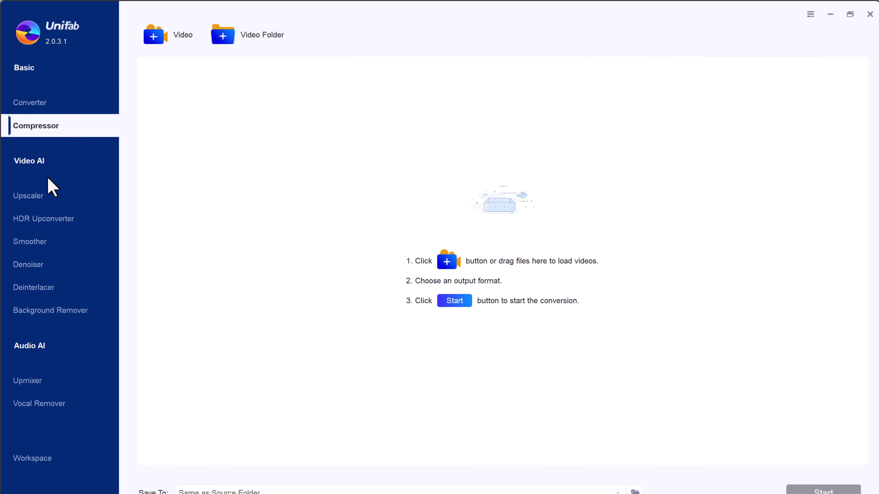
left_click(56, 197)
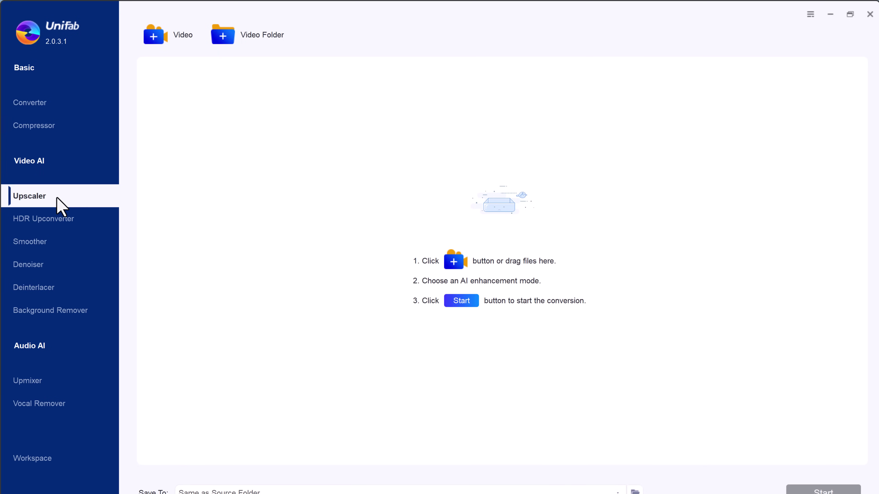
left_click(84, 220)
left_click(80, 242)
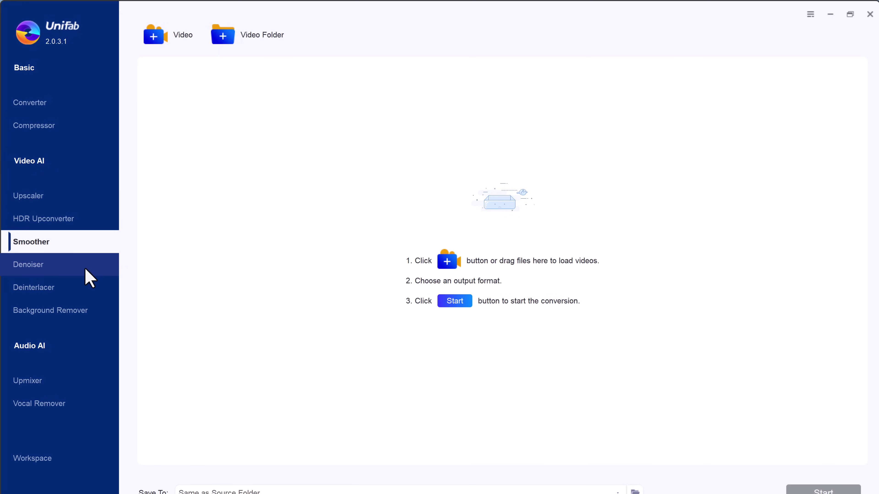
left_click(85, 268)
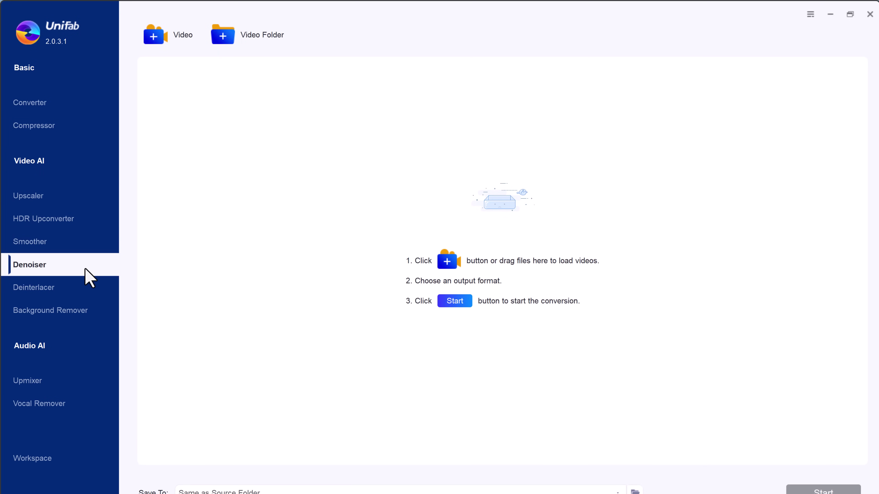
left_click(94, 298)
left_click(99, 313)
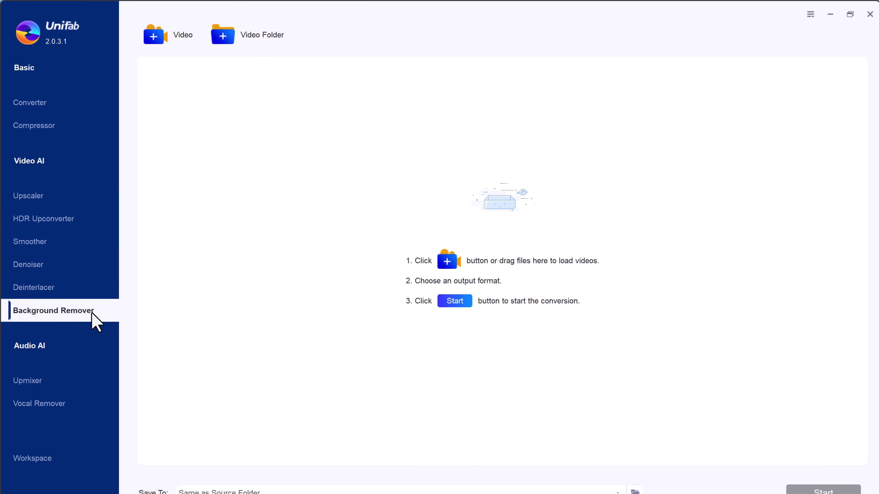
left_click(64, 384)
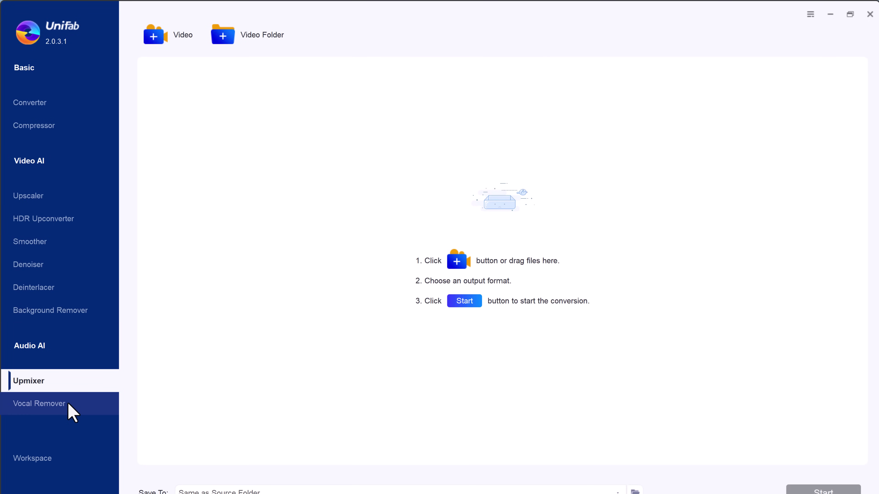
left_click(70, 408)
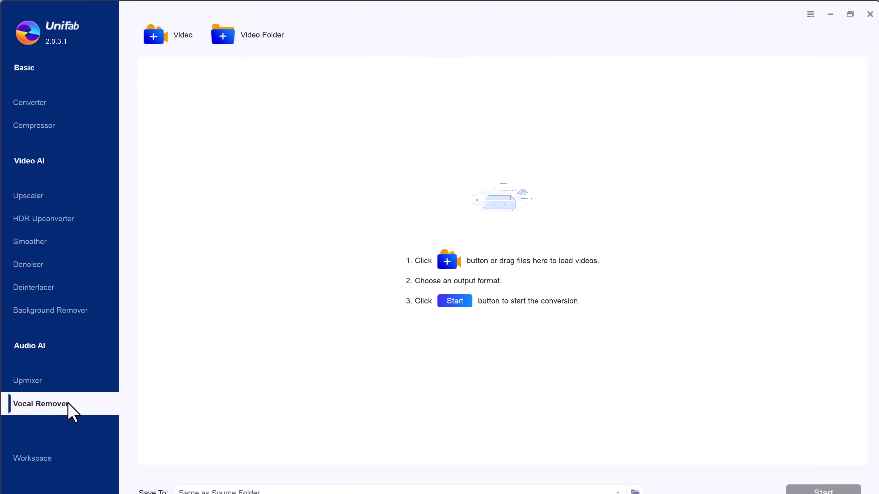
left_click(71, 117)
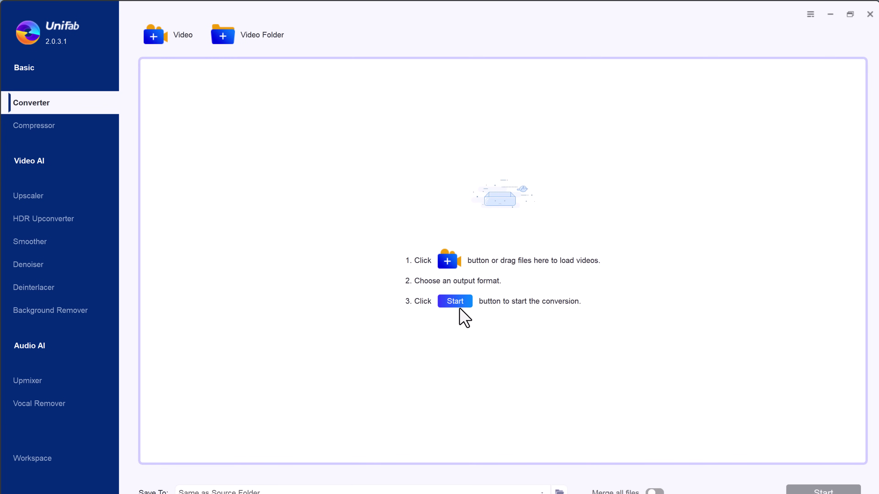
Add the 6136966-hd_1280_720_30fps clip to the Converter list
left_click(464, 317)
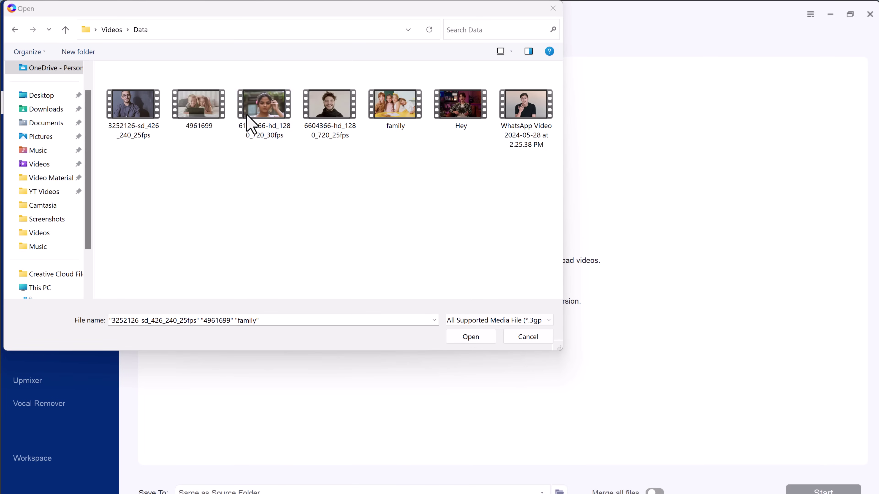
left_click(254, 127)
left_click(468, 338)
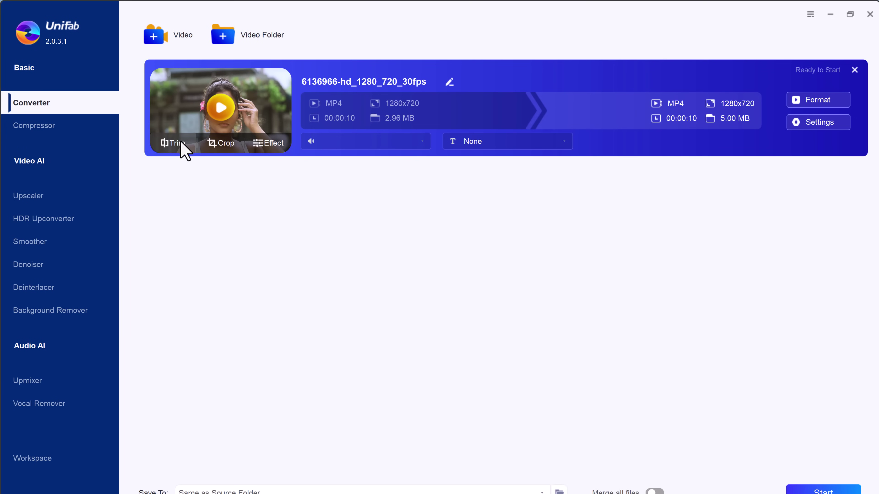
Split the clip into three parts at 00:00:01.26 and 00:00:04.15 in the Trim editor
left_click(173, 143)
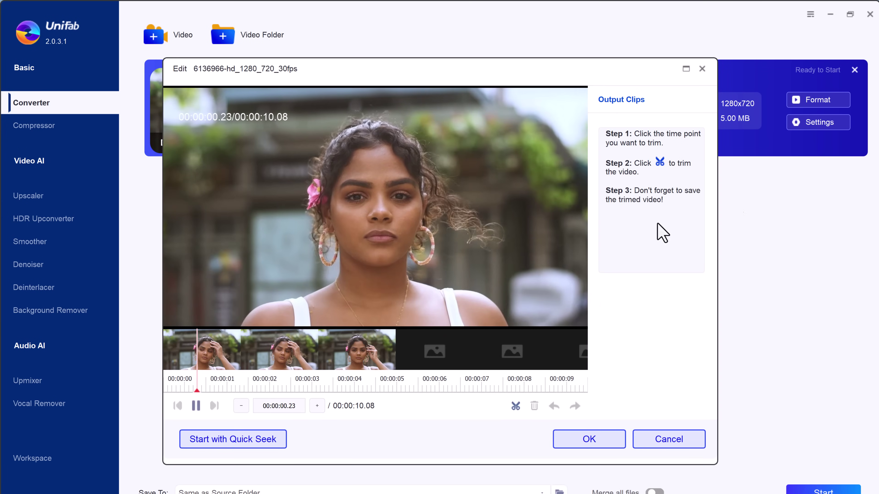
left_click(196, 406)
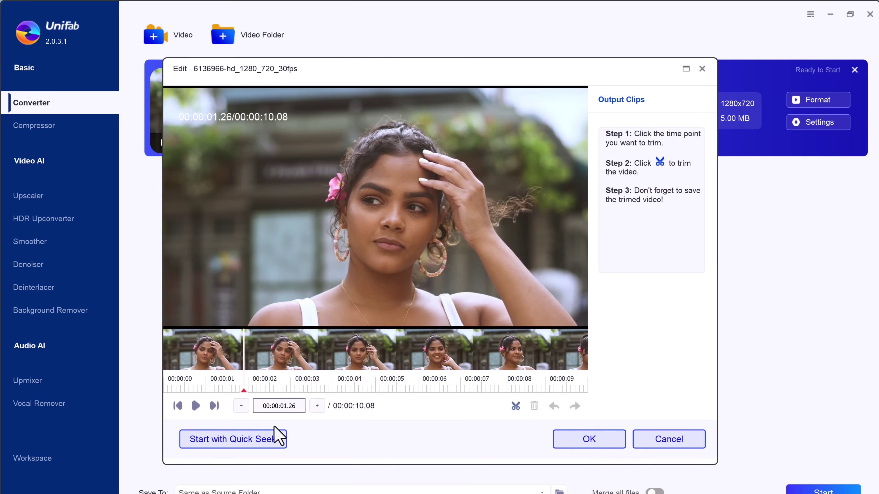
left_click(241, 406)
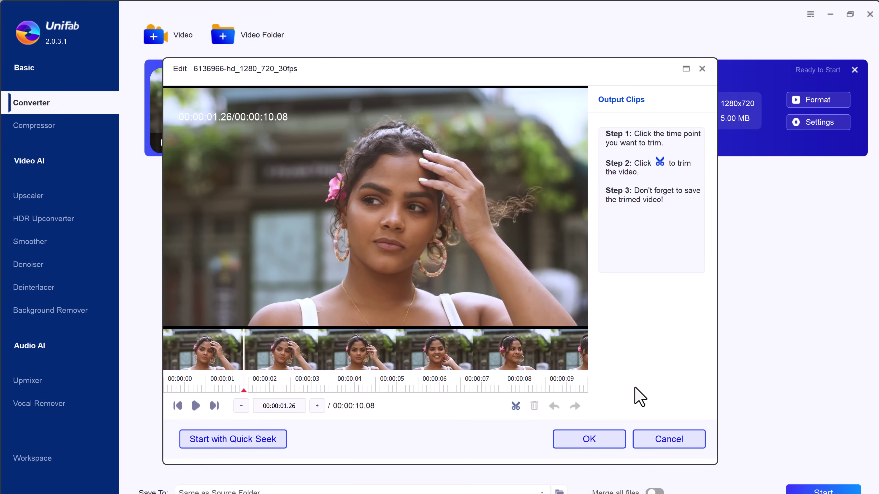
left_click(515, 407)
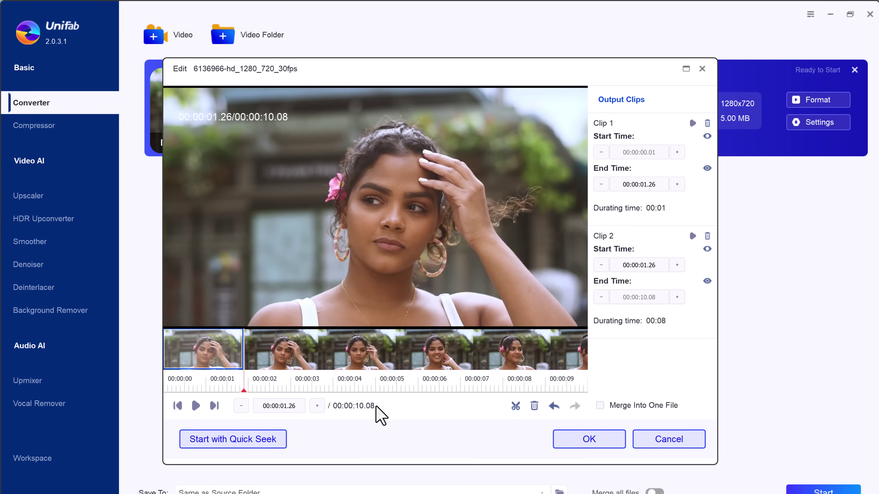
left_click(354, 352)
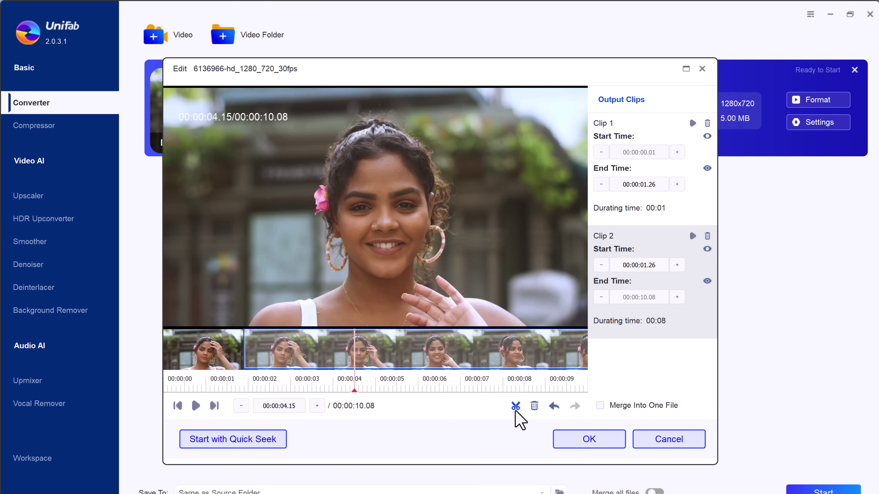
left_click(515, 406)
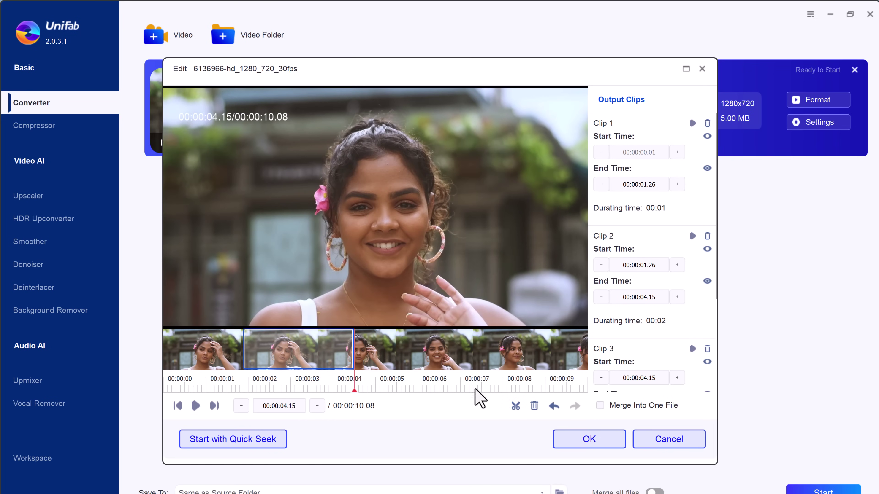
key("Return")
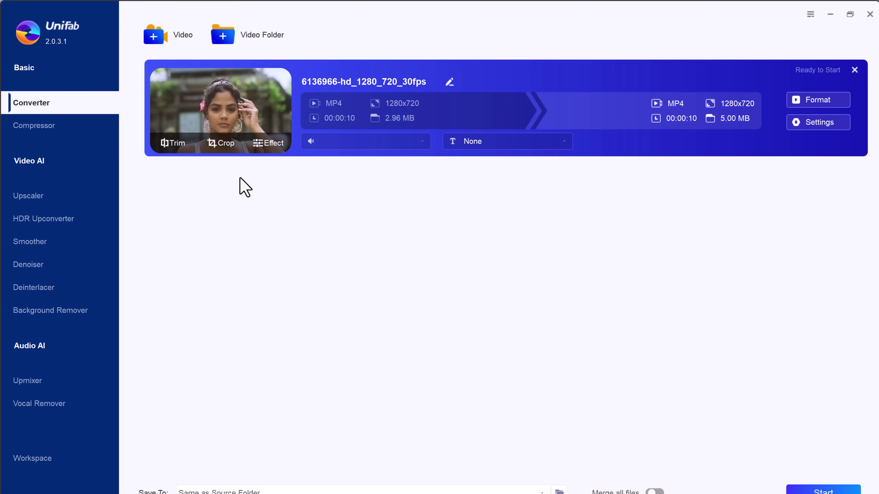
left_click(221, 144)
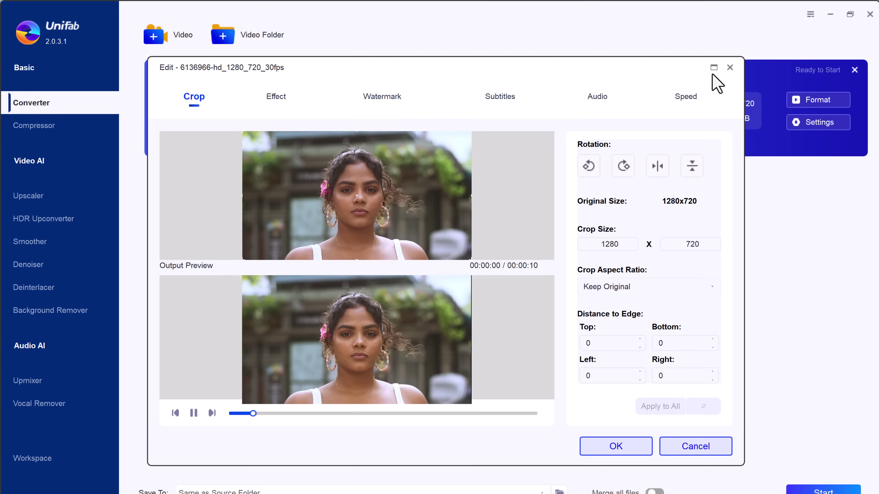
left_click(193, 413)
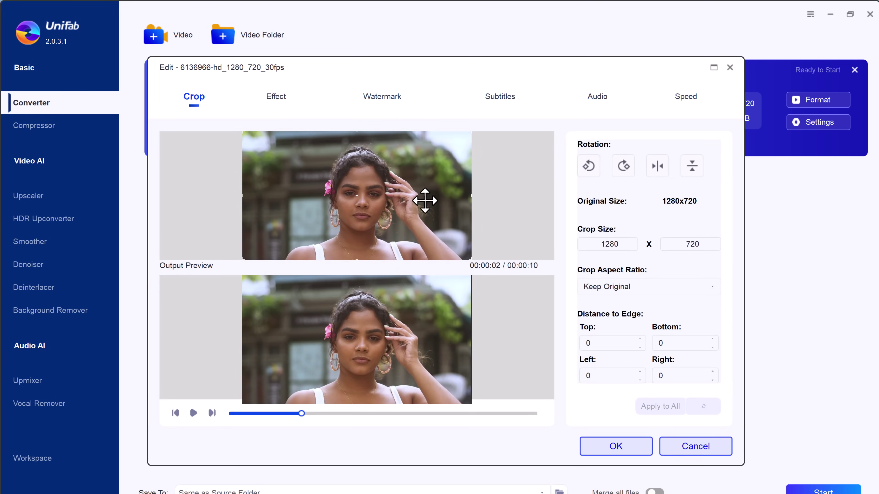
left_click(278, 97)
left_click(382, 97)
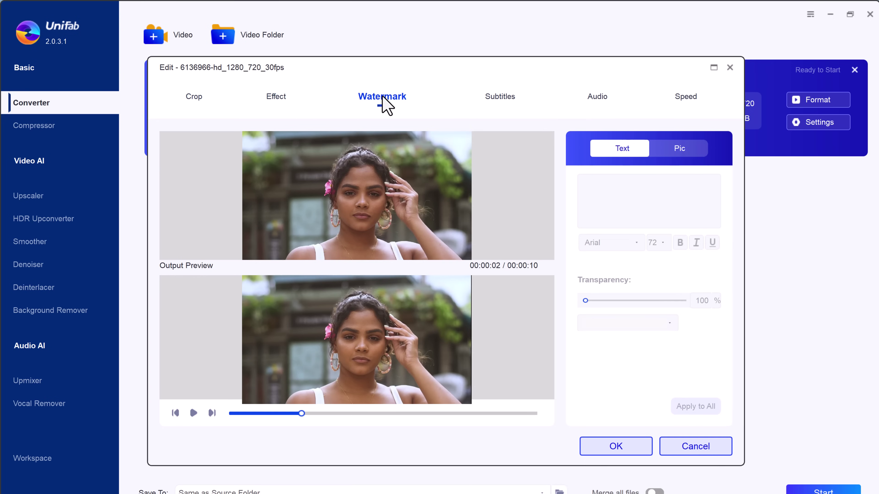
left_click(512, 101)
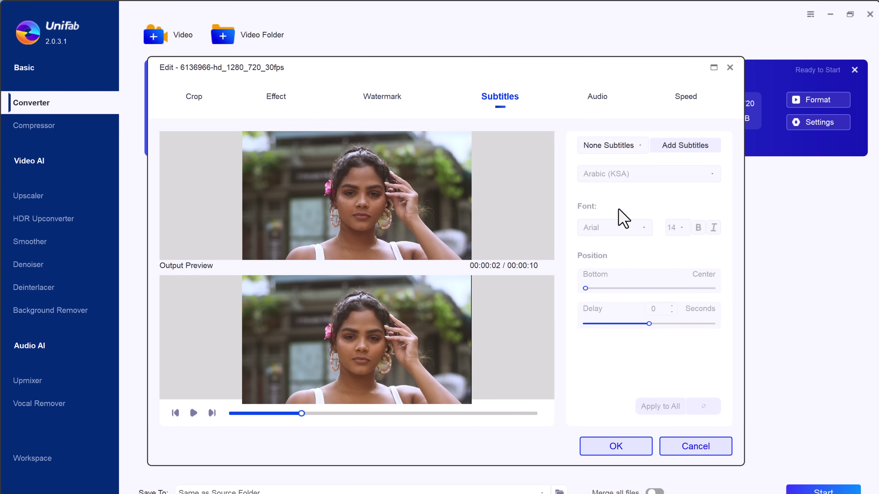
left_click(594, 98)
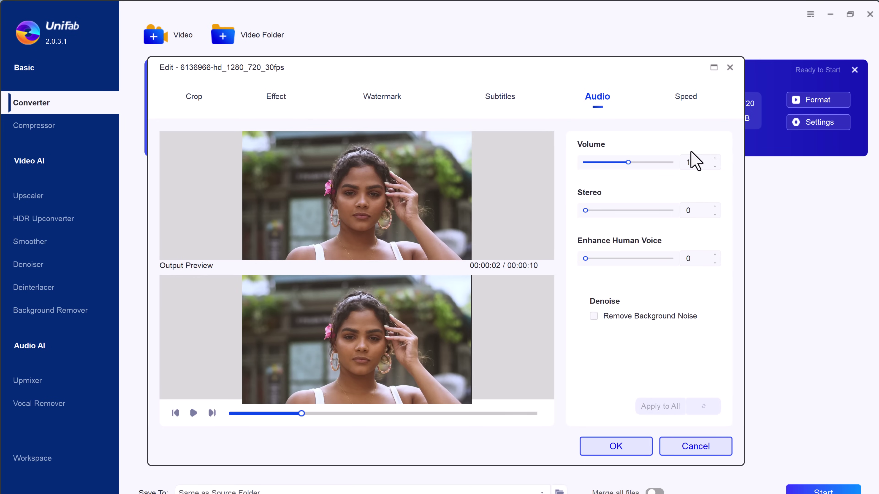
left_click(681, 103)
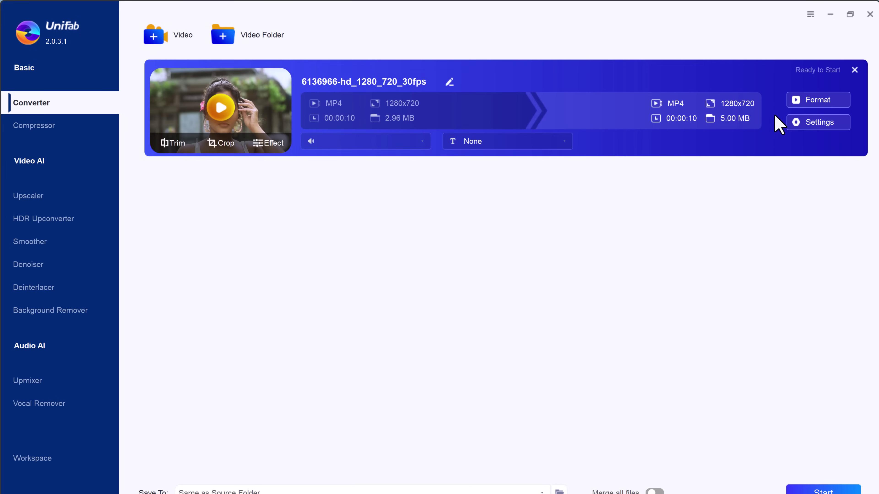
Raise conversion quality above Standard, keeping source resolution, for a 12.00 MB MP4 estimate
left_click(811, 125)
left_click_drag(436, 93, 469, 94)
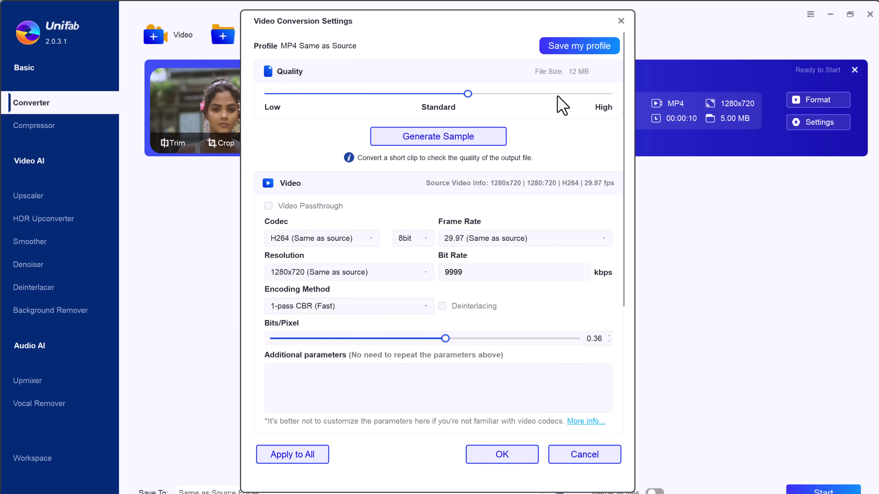
left_click(450, 238)
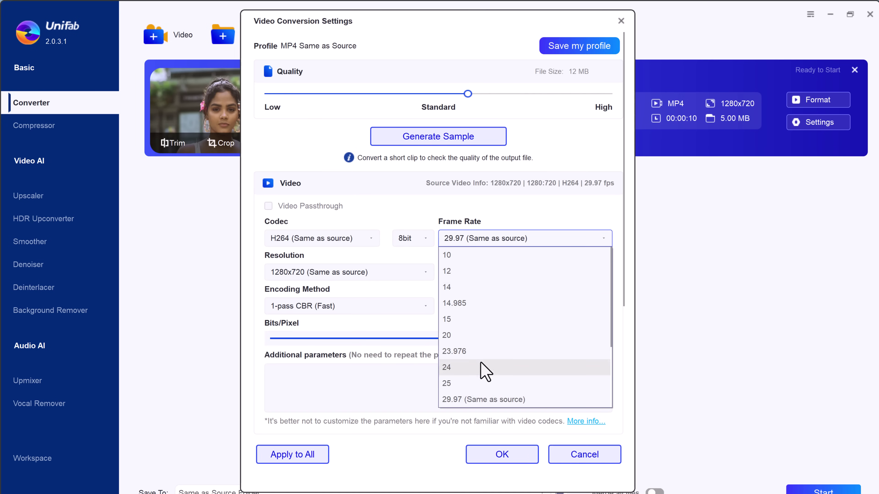
left_click(425, 273)
left_click(450, 449)
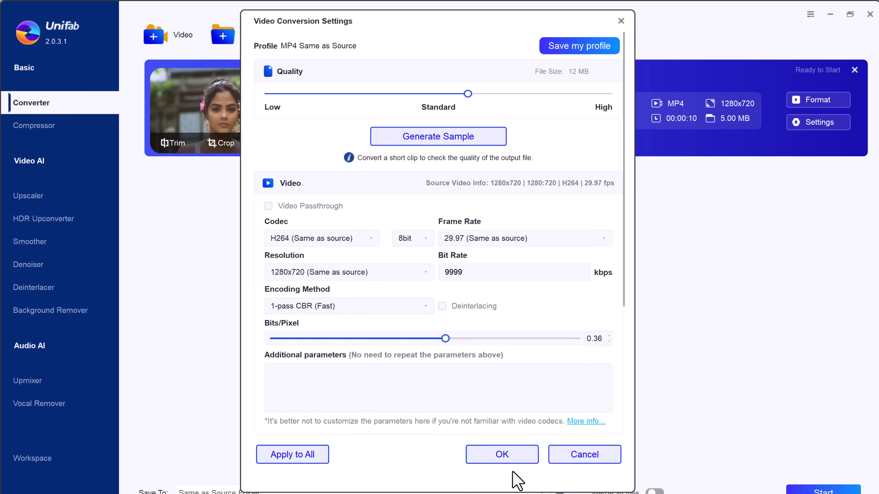
left_click(515, 464)
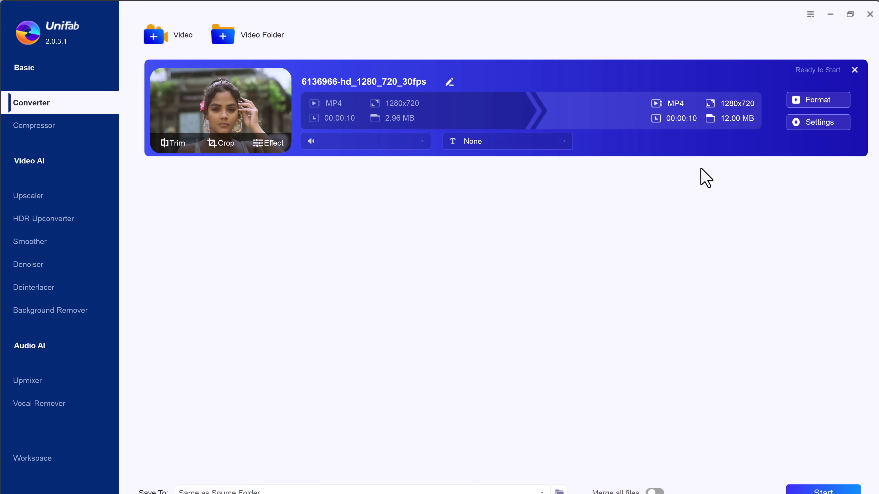
left_click(799, 101)
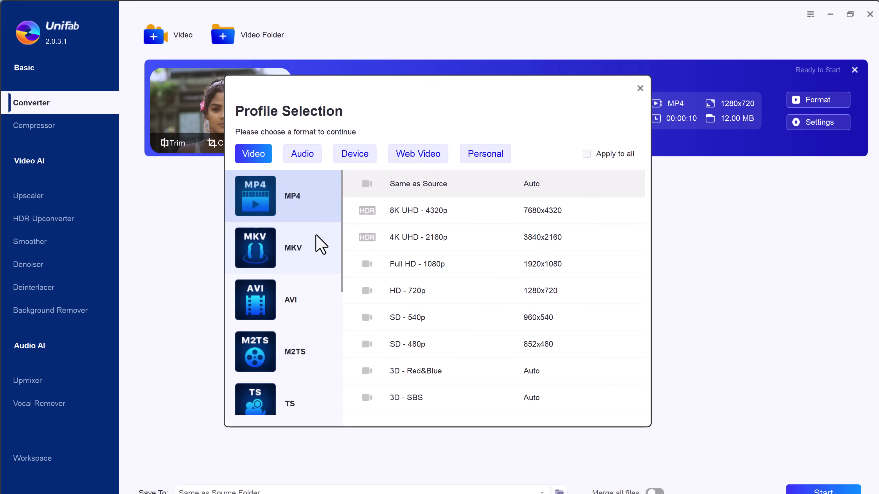
Browse the format tabs and choose MKV at Full HD - 1080p as output
scroll(321, 244, "down", 3)
scroll(299, 302, "down", 1)
scroll(290, 298, "up", 4)
left_click(306, 156)
left_click(352, 157)
left_click(485, 156)
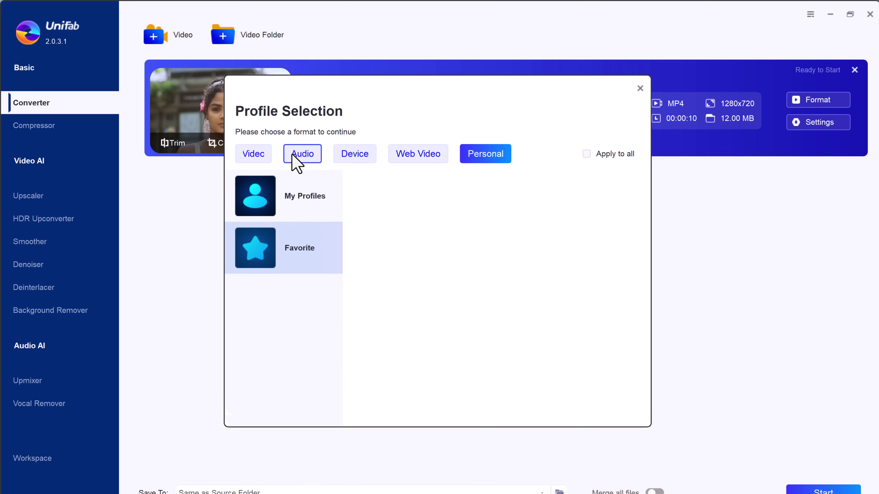
left_click(265, 156)
scroll(301, 212, "down", 1)
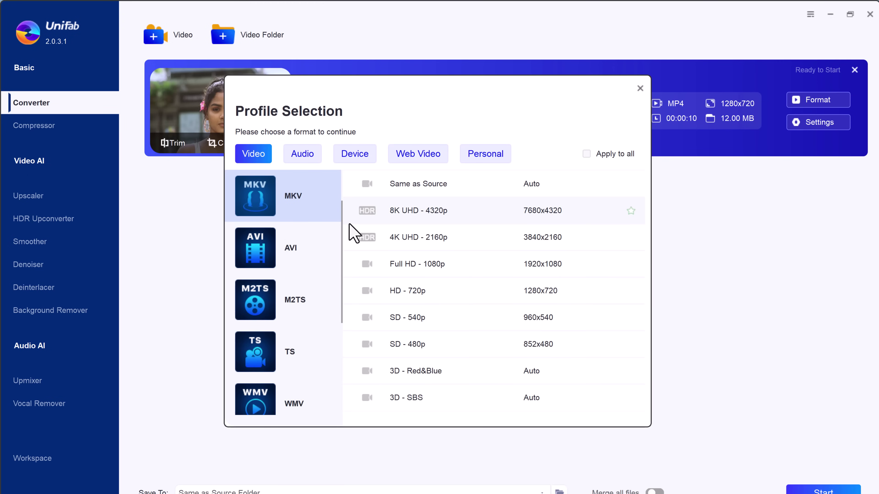
left_click(458, 265)
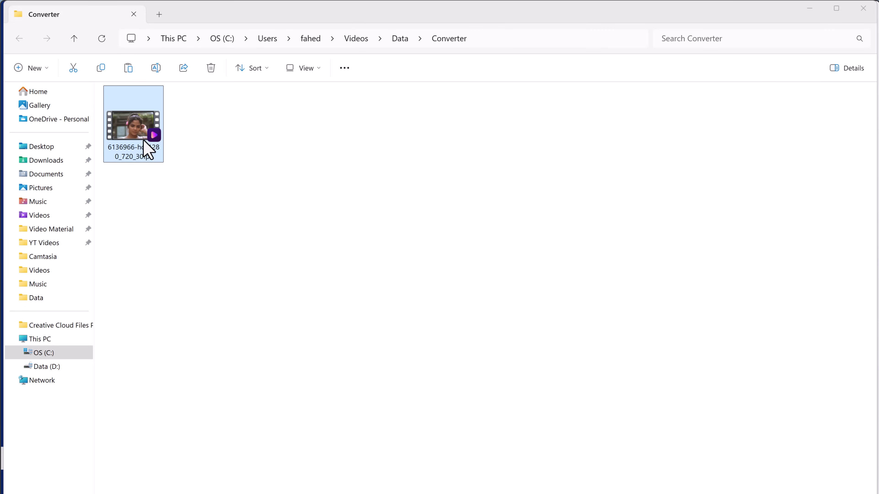
Check the converted 8.00 MB MKV in Explorer, close it, and switch to the Compressor
left_click(341, 160)
left_click(858, 12)
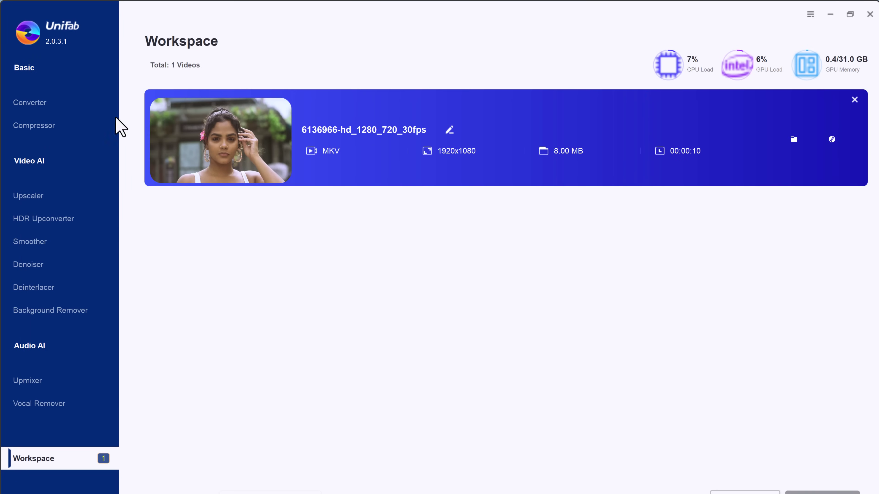
left_click(36, 126)
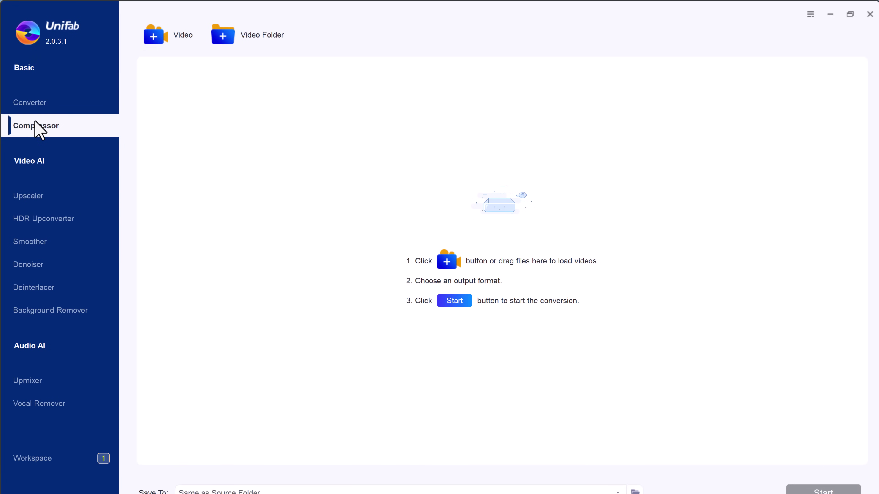
Load the 65.27 MB 12115044_1920_1080_60fps video into the Compressor
left_click(456, 301)
left_click(193, 193)
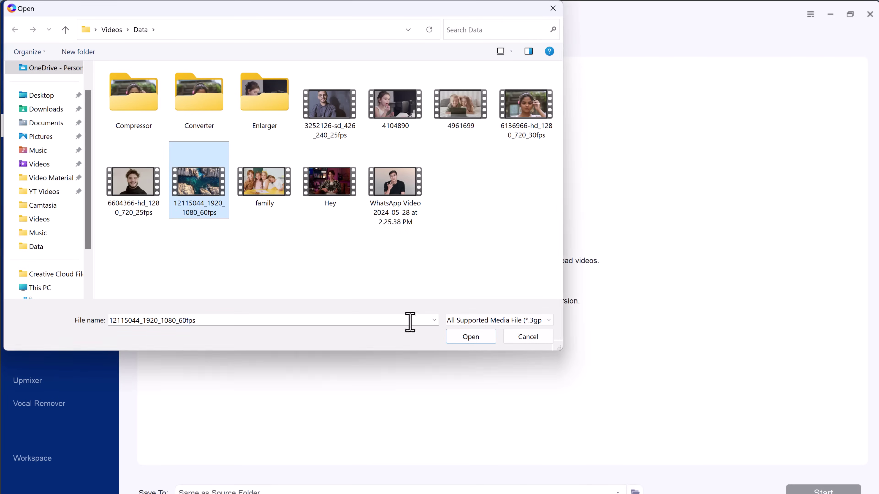
left_click(465, 339)
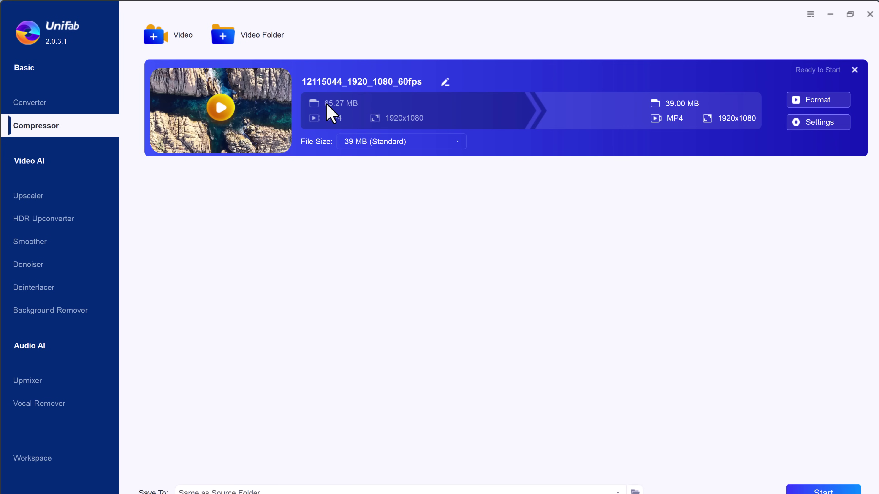
Compress the video using the 19 MB (Fast Speed) target file size
left_click(384, 142)
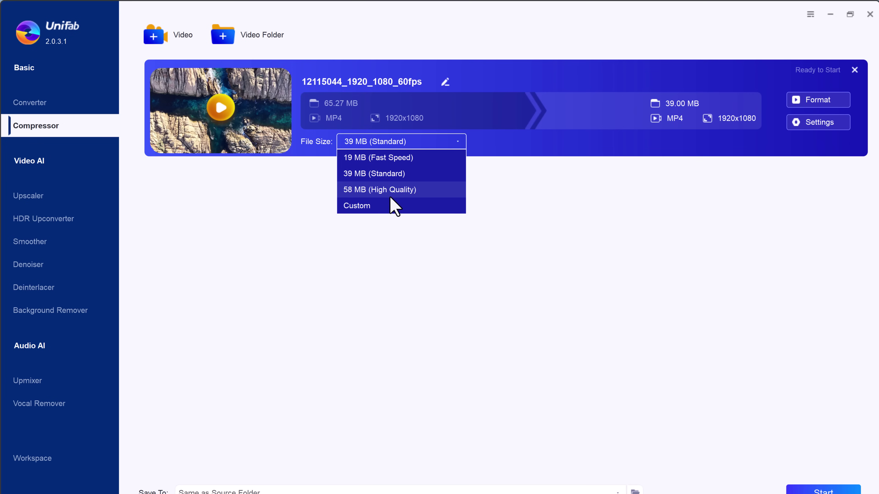
left_click(394, 162)
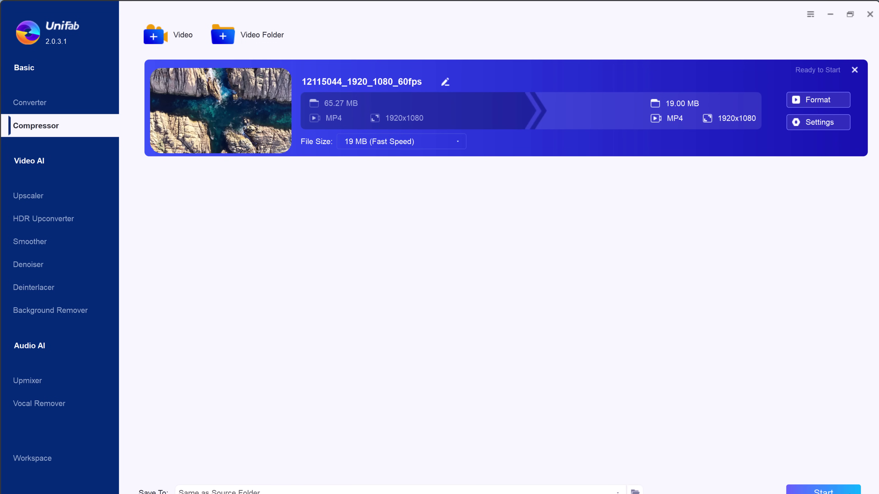
left_click(845, 492)
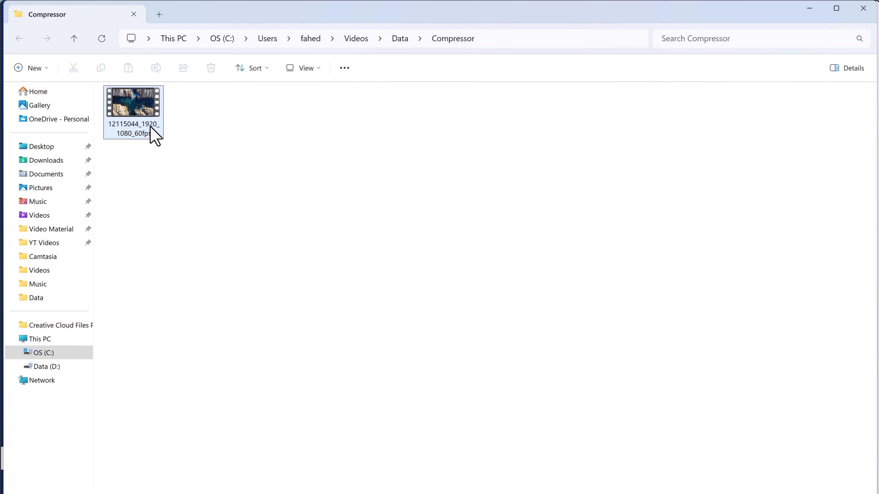
Play the compressed 12115044_1920_1080_60fps MP4 from the Compressor folder in Media Player
mouse_move(152, 135)
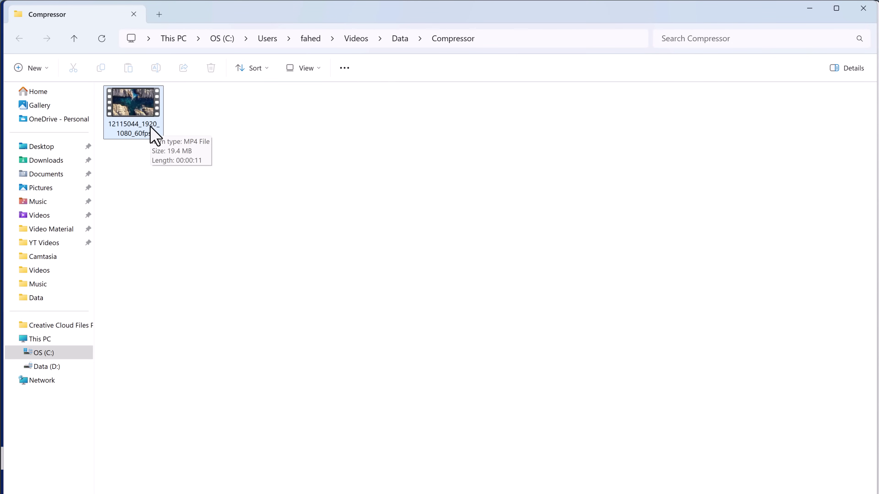
double_click(140, 121)
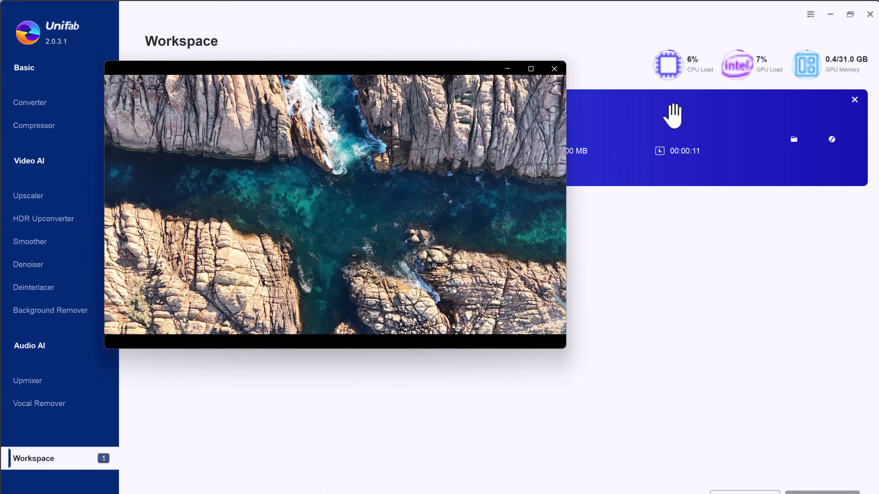
Close Media Player and switch UniFab to the Upscaler module
left_click(555, 68)
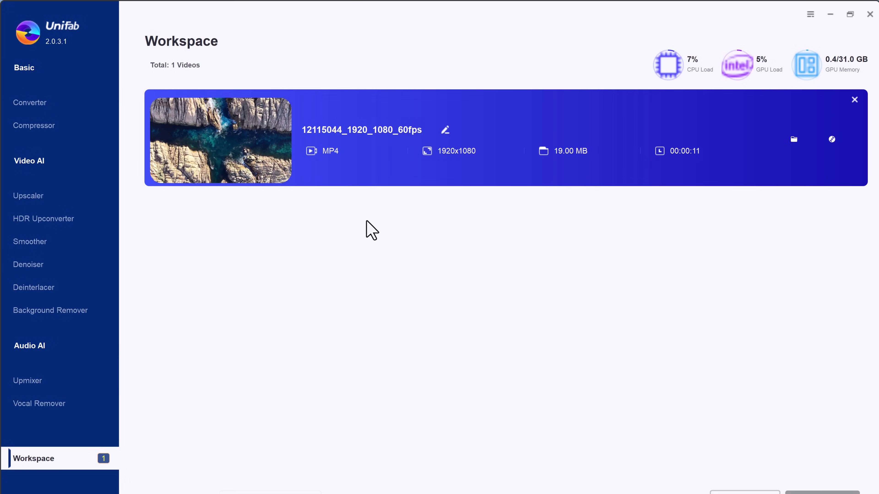
left_click(52, 199)
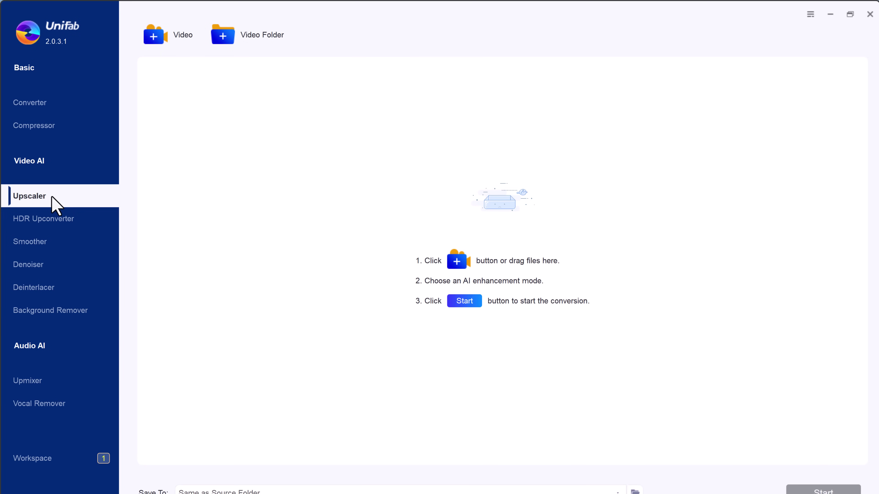
Preview clip 4104890, then load it into the Upscaler as a 360p MP4
left_click(450, 306)
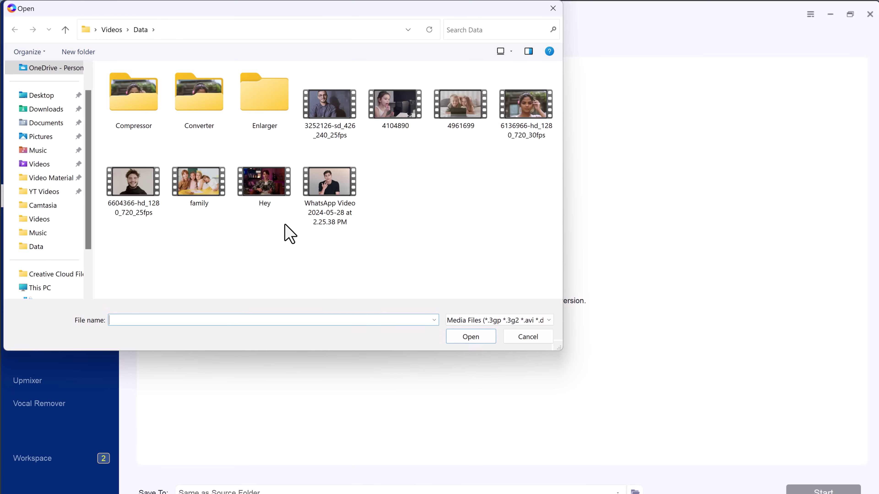
double_click(379, 119)
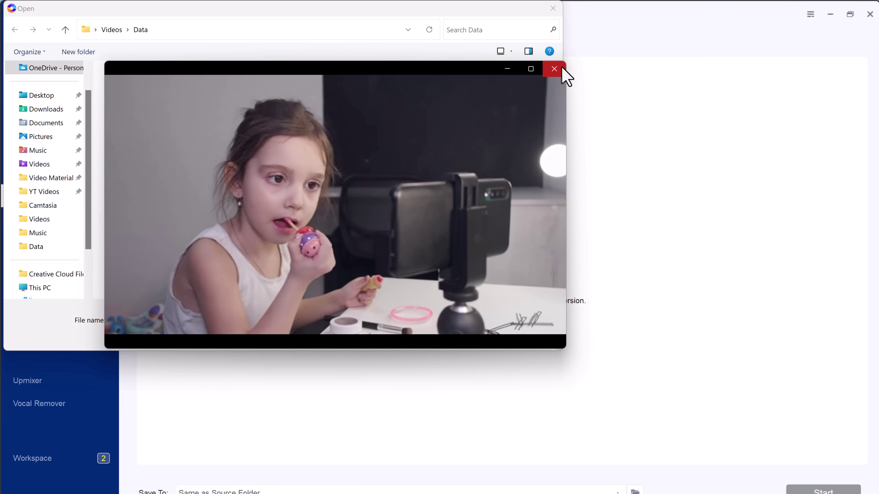
left_click(554, 69)
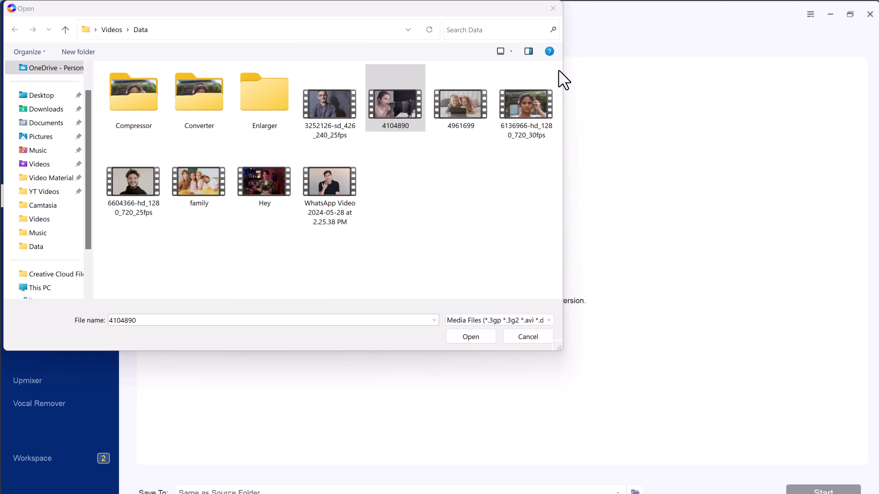
left_click(471, 337)
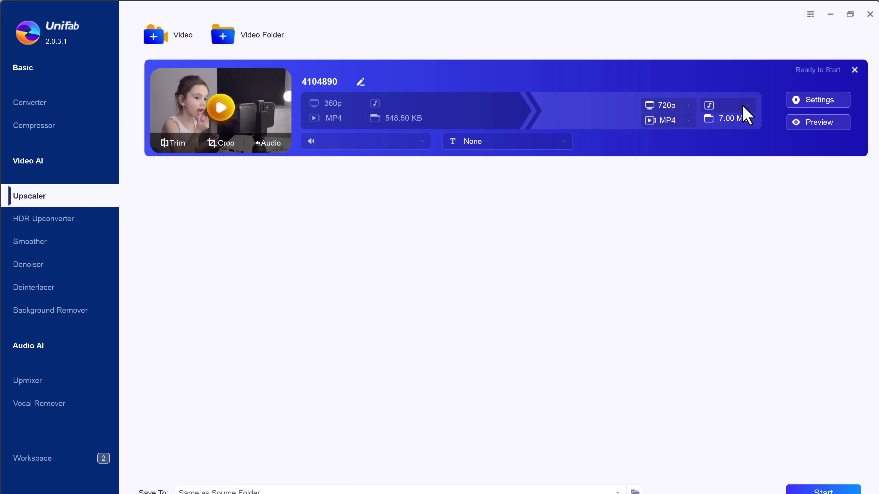
Try quality and resolution options in the upscale settings, leaving quality near Standard
left_click(818, 100)
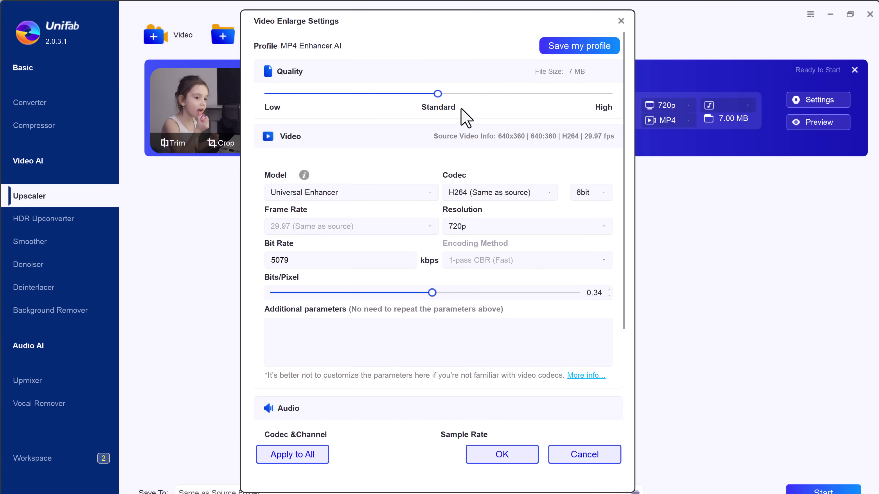
left_click(550, 93)
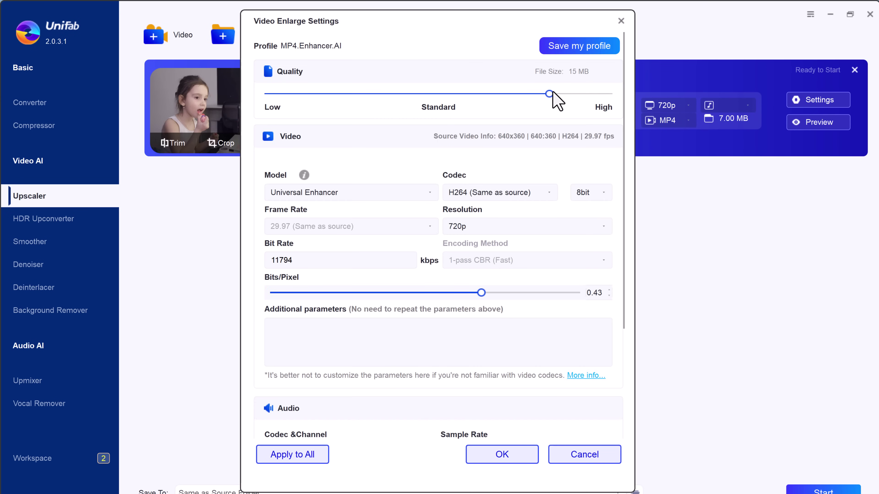
left_click(576, 229)
left_click(515, 250)
key("Down")
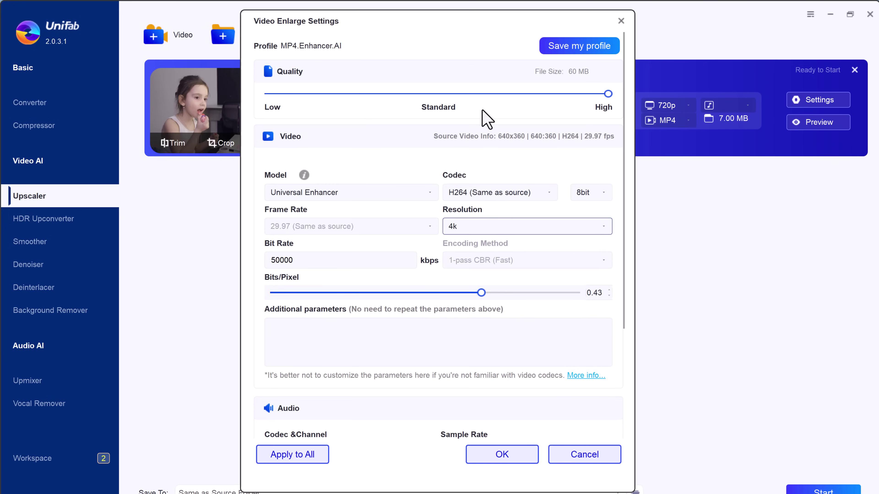
left_click(480, 94)
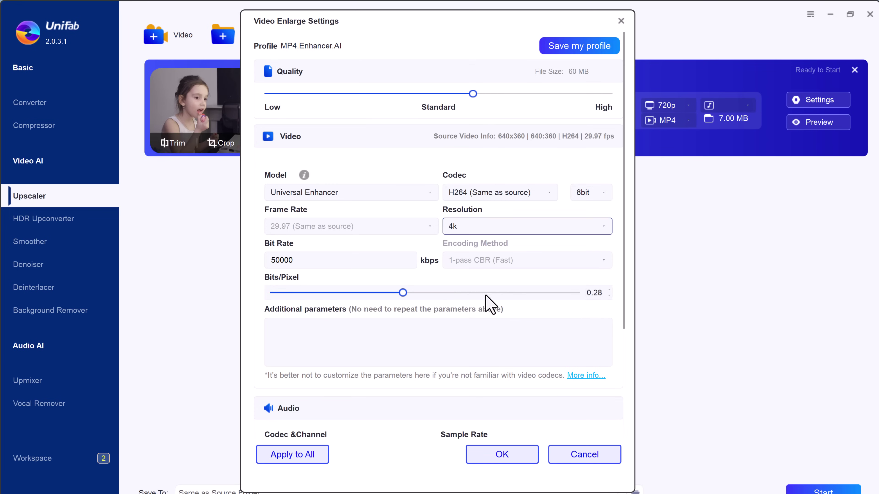
left_click(515, 462)
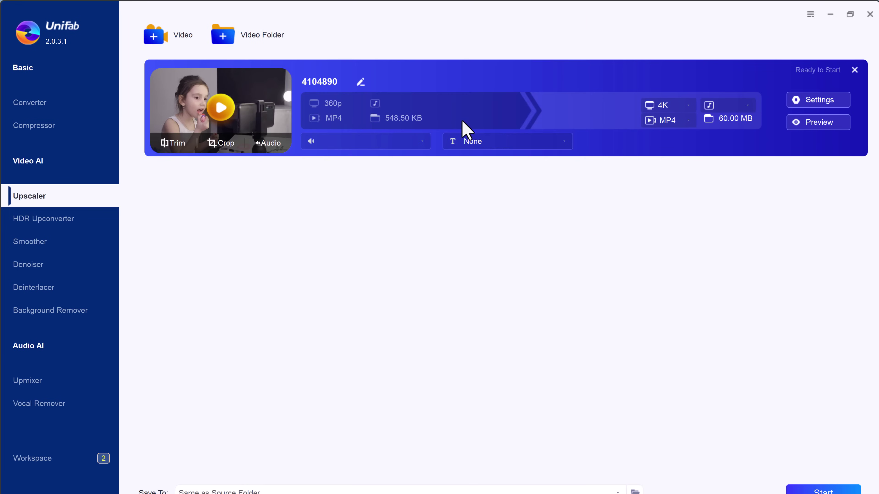
Set the output resolution to 1080p and upscale 4104890 to a 21.00 MB MP4
left_click(692, 106)
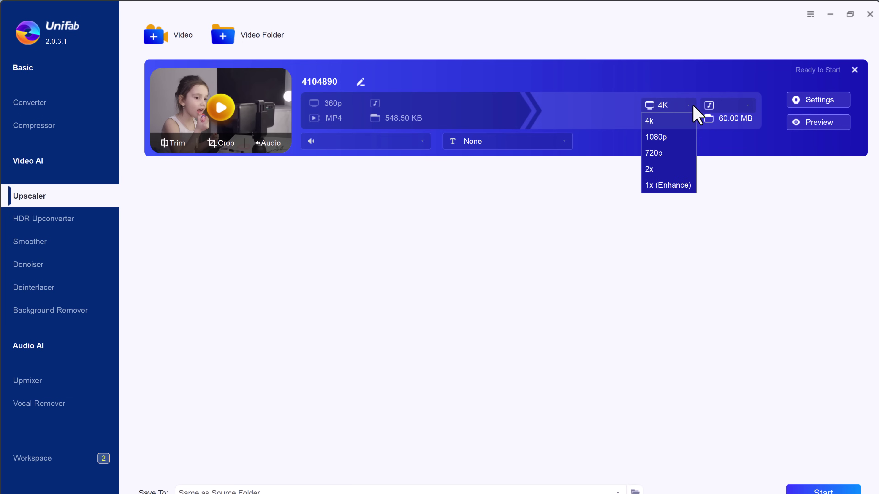
left_click(671, 136)
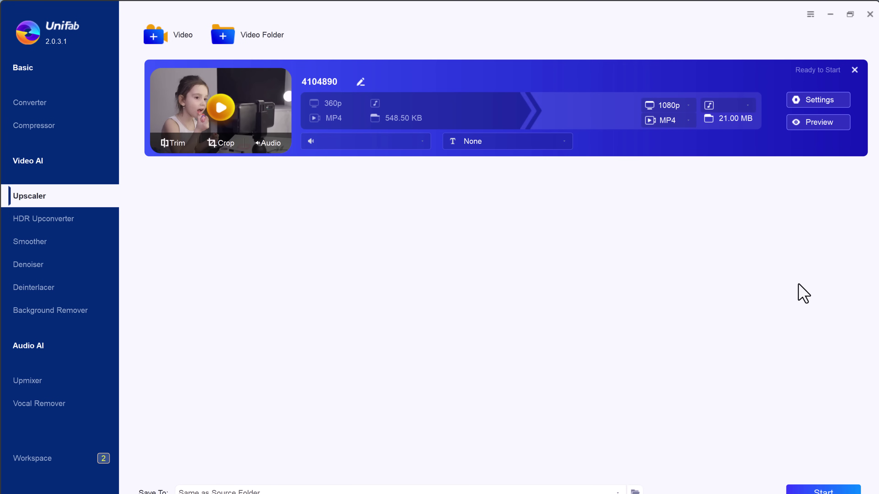
left_click(824, 492)
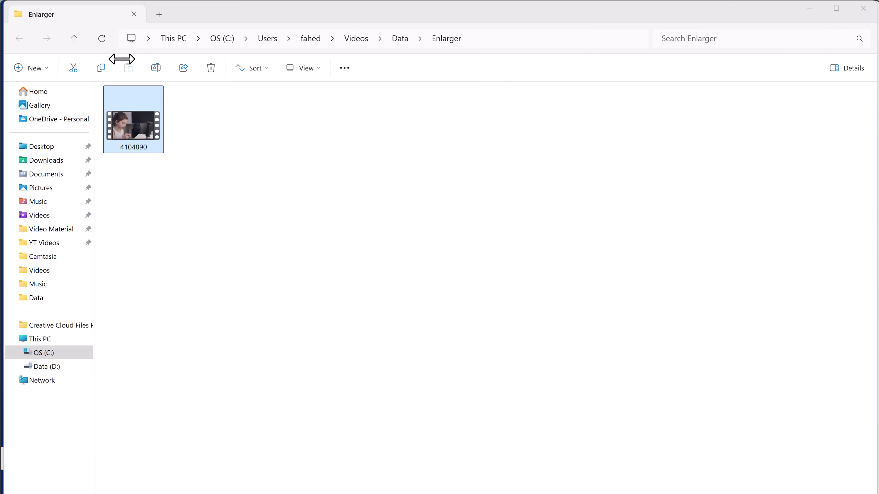
Play the upscaled 4104890 clip from the Enlarger folder, then close the player
key("Return")
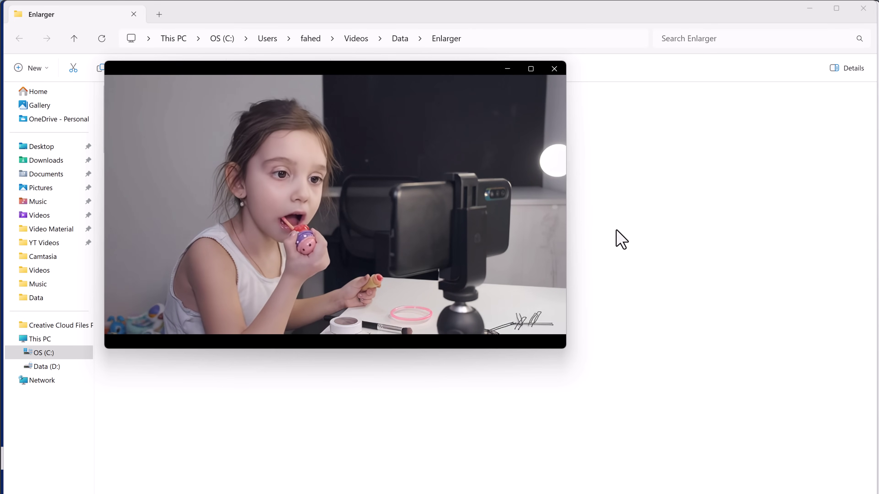
left_click(554, 70)
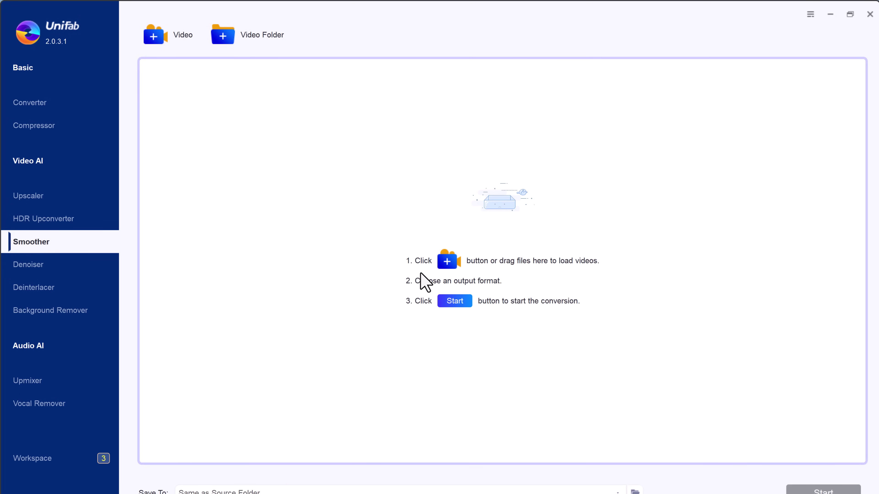
Step through the Denoiser, Deinterlacer, Background Remover, Upmixer and Vocal Remover modules in the sidebar
left_click(66, 272)
left_click(65, 291)
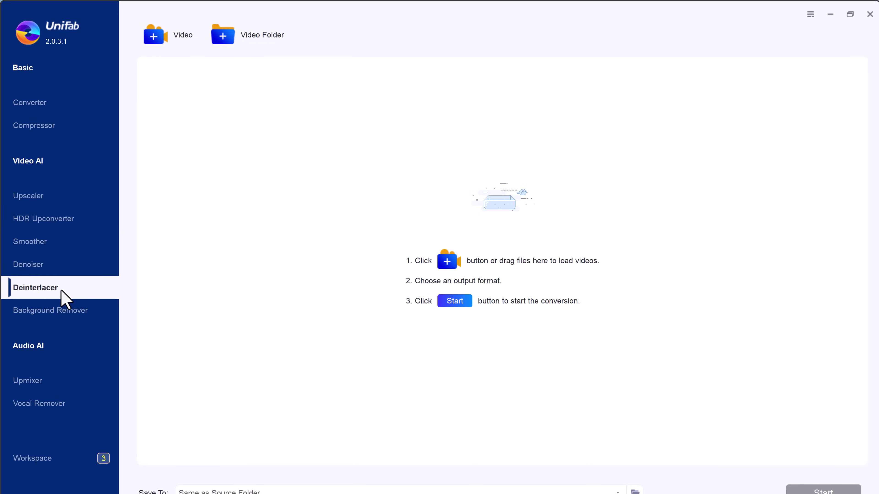
left_click(60, 310)
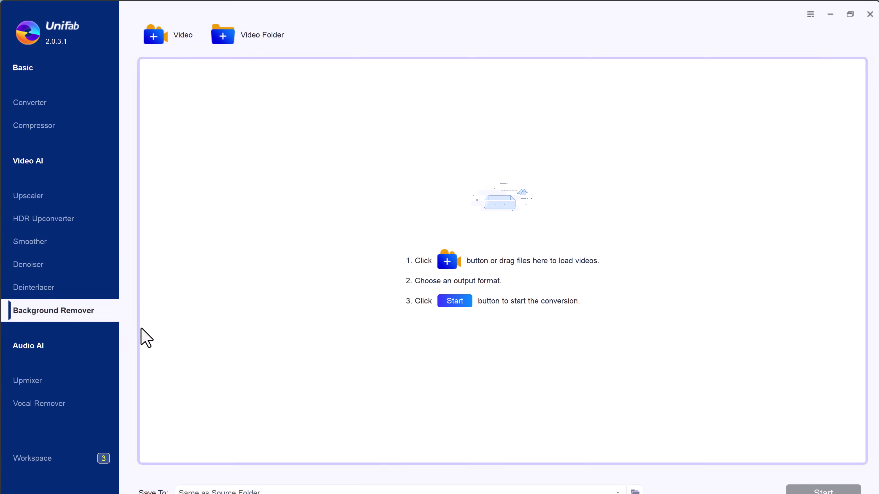
left_click(34, 383)
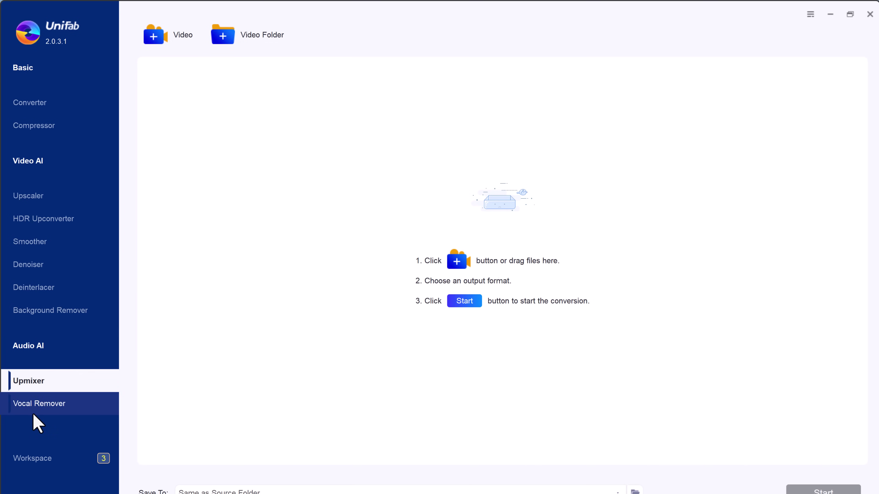
left_click(33, 405)
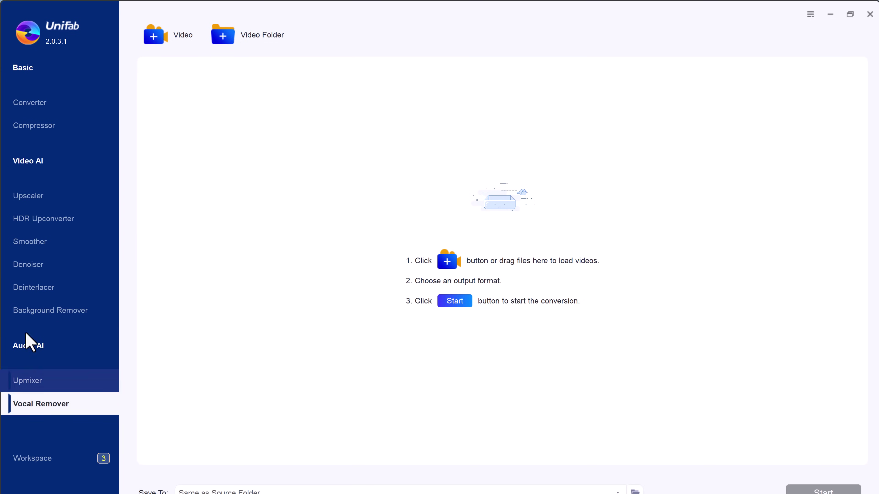
Switch back to the Converter module from the sidebar
left_click(38, 104)
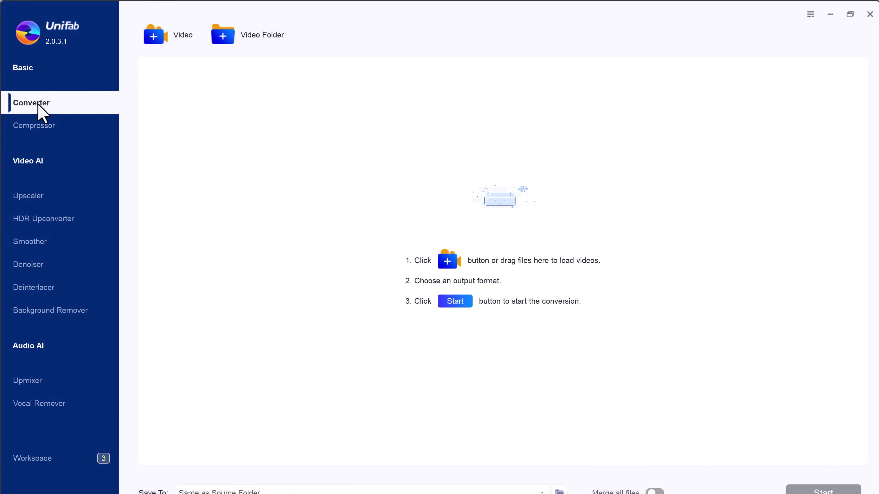